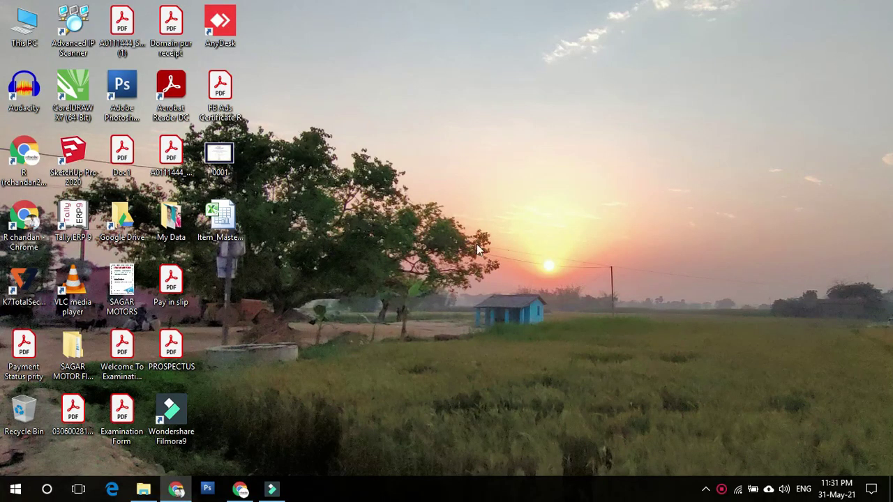
- Return to the Google Sheets window and open the Untitled spreadsheet from the Today list
{"action": "left_click", "coordinate": [240, 490]}
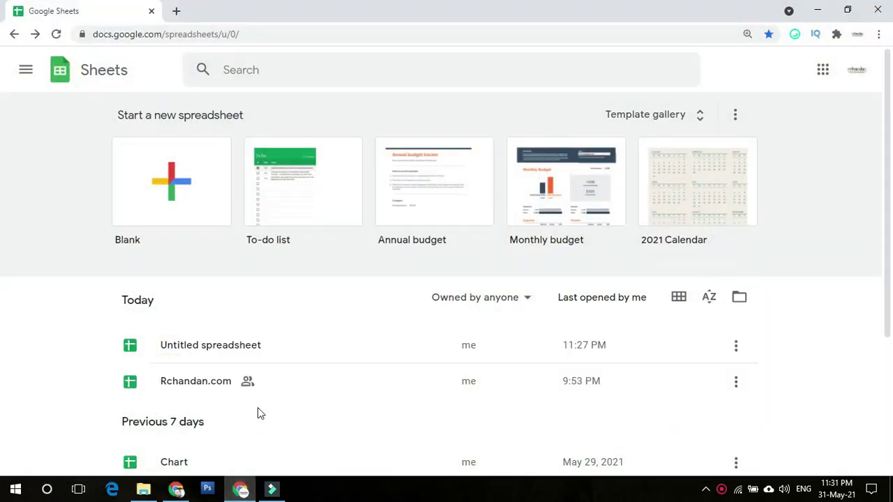
{"action": "left_click", "coordinate": [297, 354]}
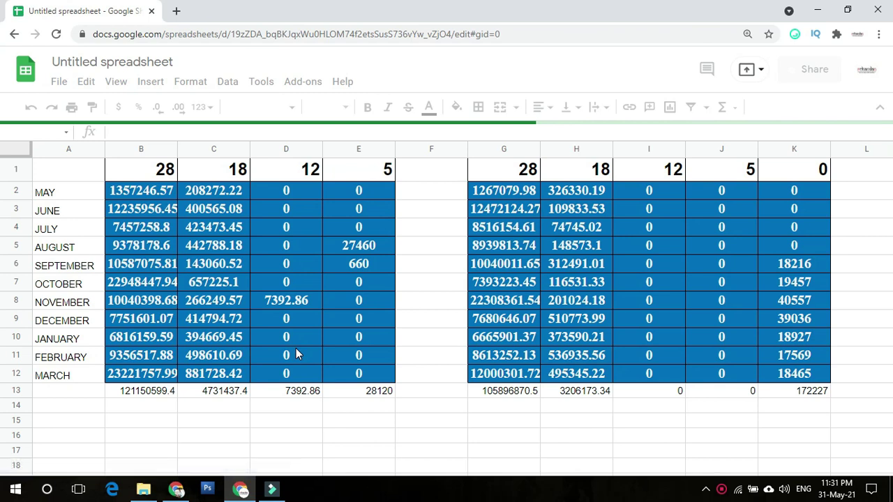
- Bring up the File > Open dialog listing the My Drive spreadsheets
{"action": "left_click", "coordinate": [59, 82]}
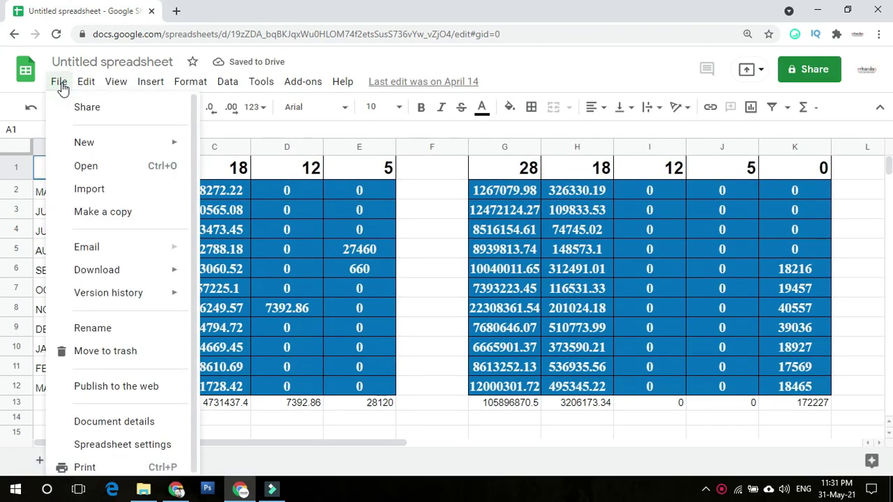
{"action": "left_click", "coordinate": [90, 173]}
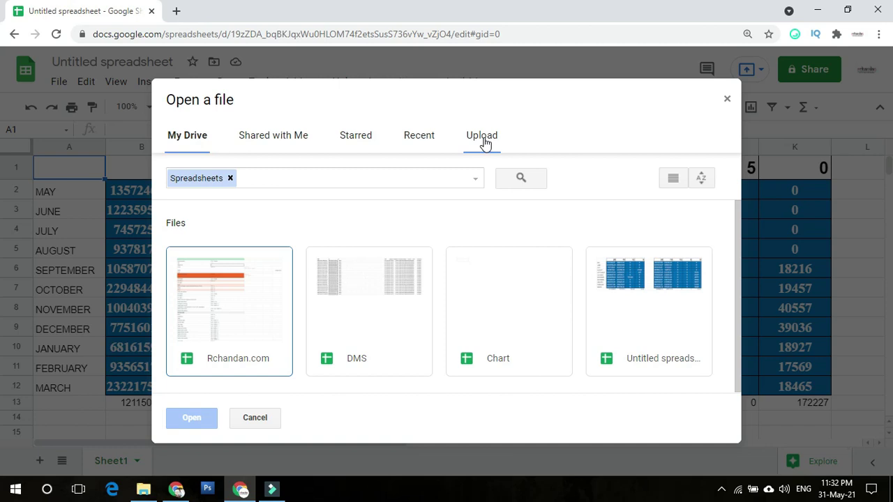
- Upload Item_Master_Sample from the Desktop folder on this computer
{"action": "left_click", "coordinate": [486, 143]}
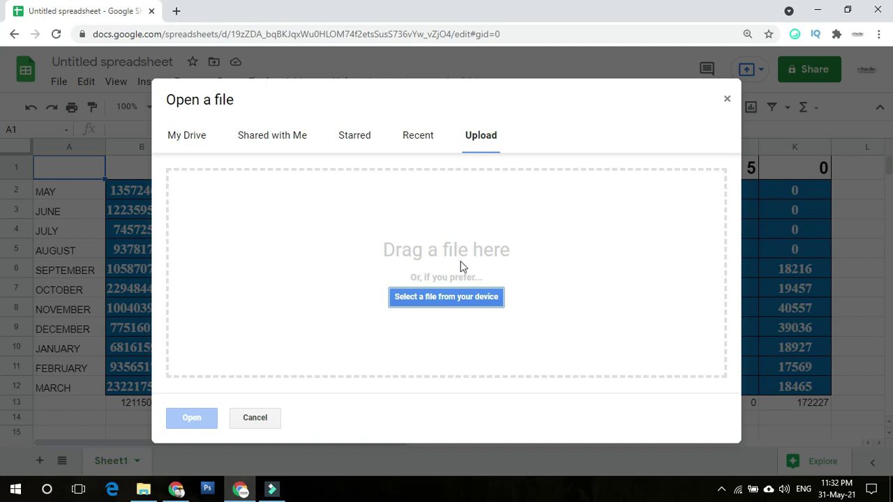
{"action": "left_click", "coordinate": [444, 297]}
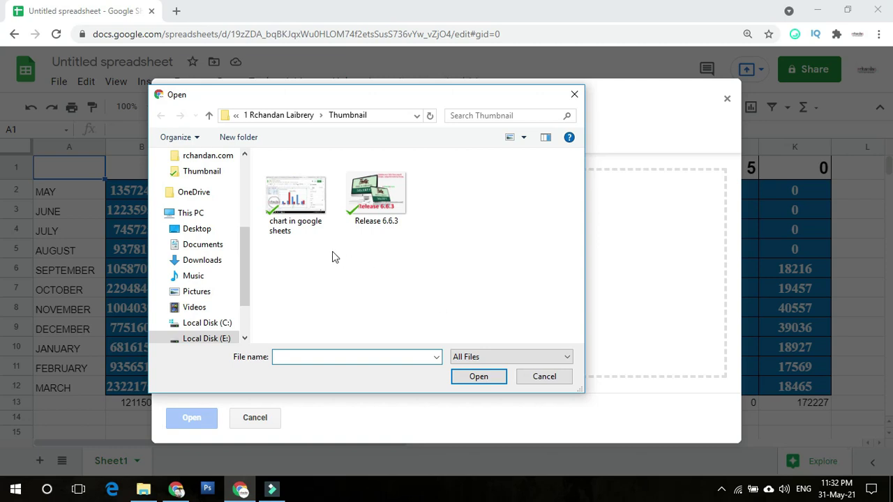
{"action": "left_click", "coordinate": [198, 229]}
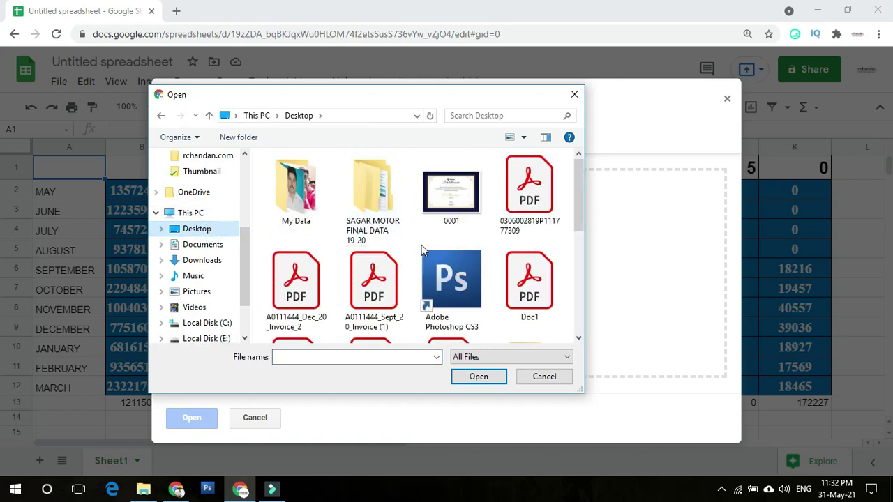
{"action": "left_click", "coordinate": [577, 286]}
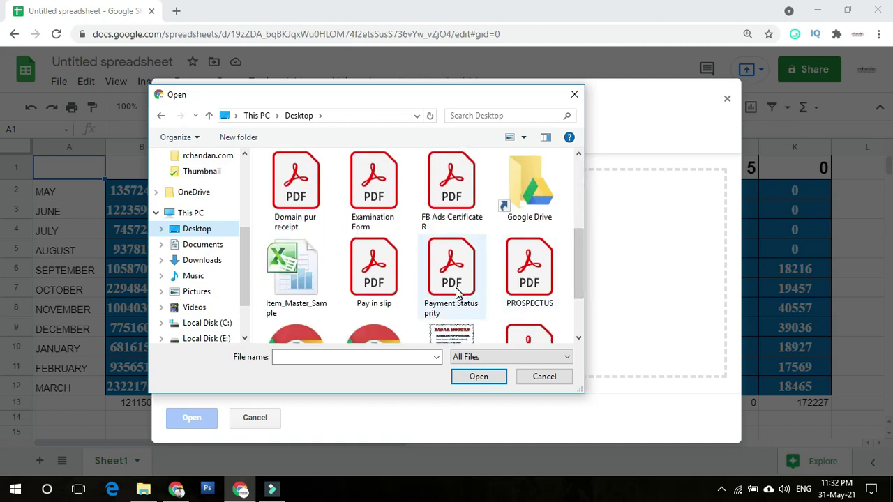
{"action": "double_click", "coordinate": [305, 284]}
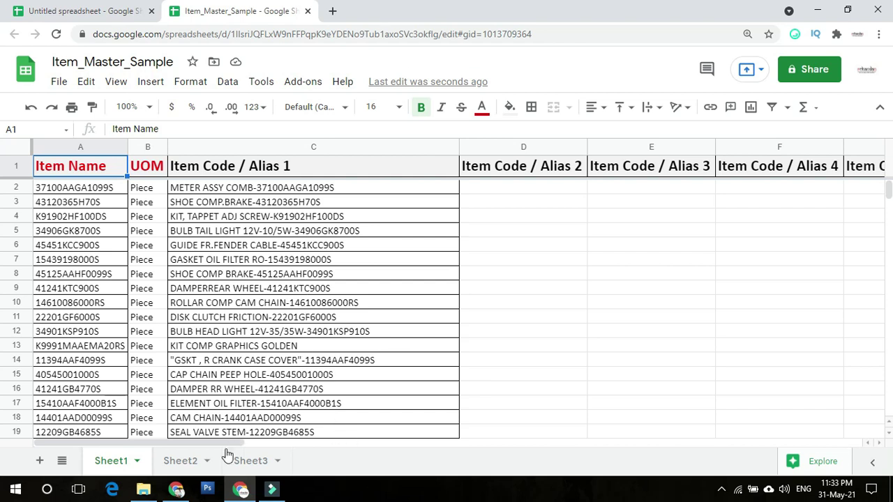
- Load rchandan.com in the other Chrome window from the address-bar suggestion
{"action": "left_click", "coordinate": [178, 493]}
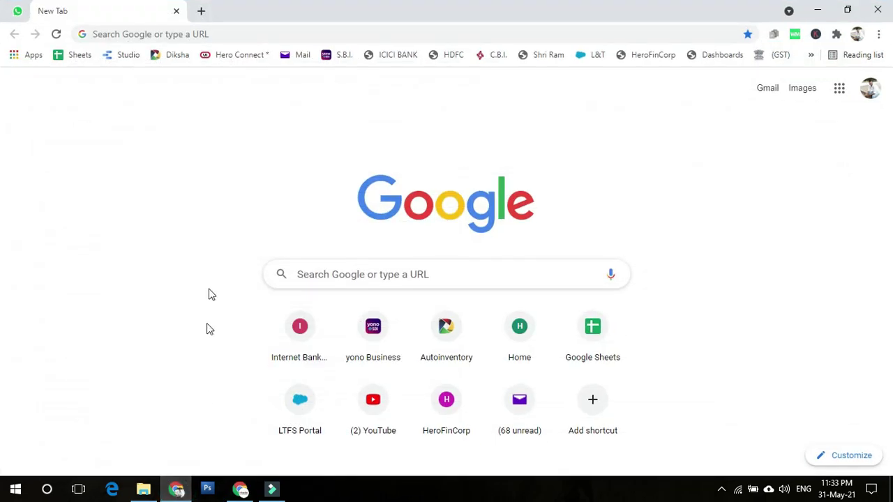
{"action": "left_click", "coordinate": [212, 34]}
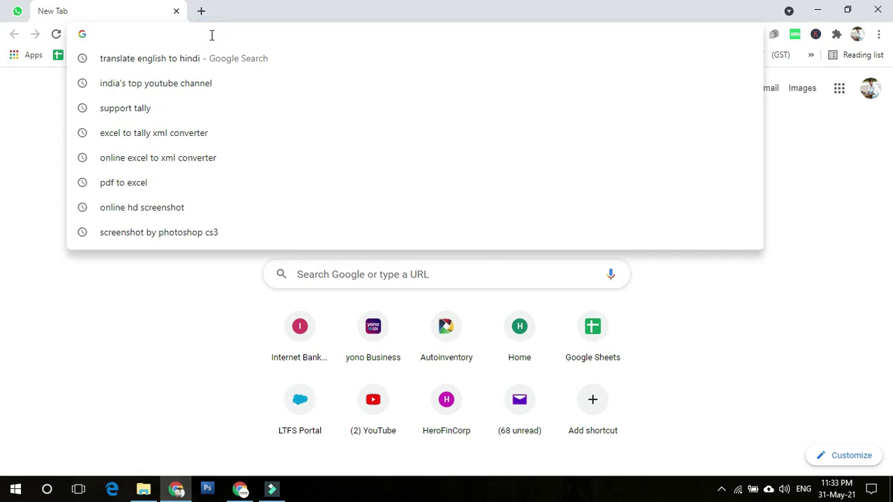
{"action": "type", "text": "r"}
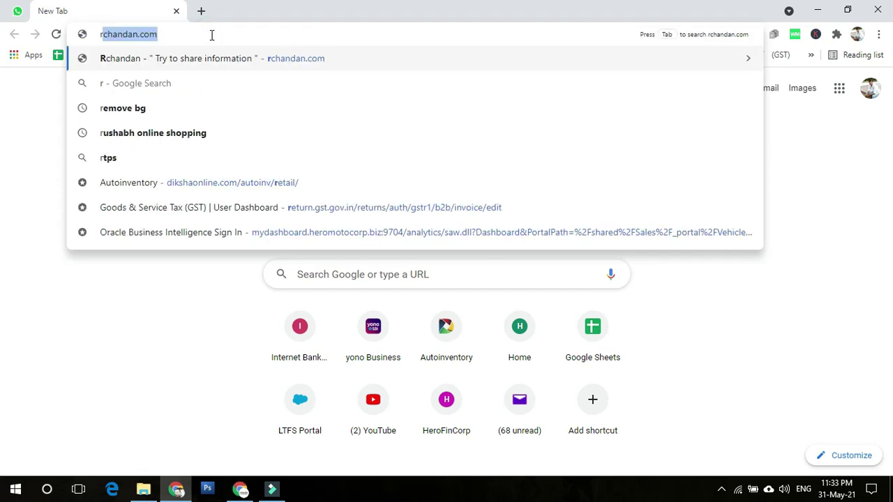
{"action": "key", "text": "Return"}
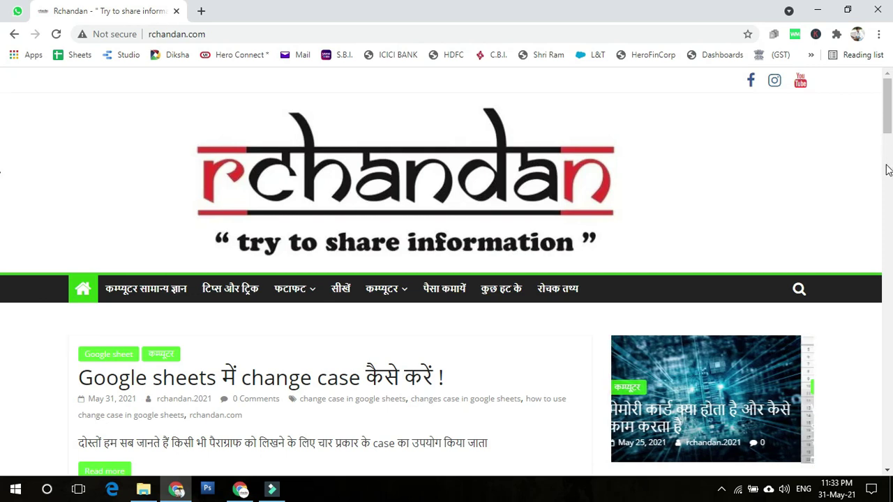
- Search the site for 'google sheets' and browse the results down to the Lesson 1 post
{"action": "left_click", "coordinate": [794, 293]}
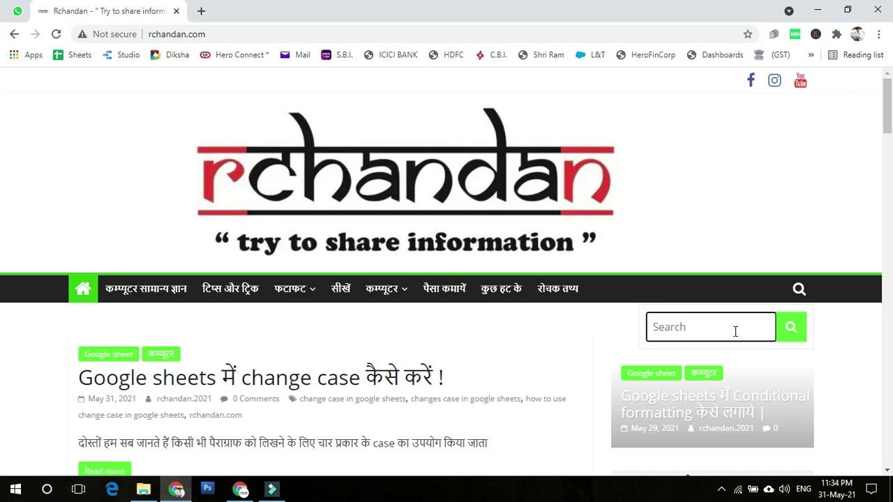
{"action": "type", "text": "googl"}
{"action": "type", "text": "e sheets"}
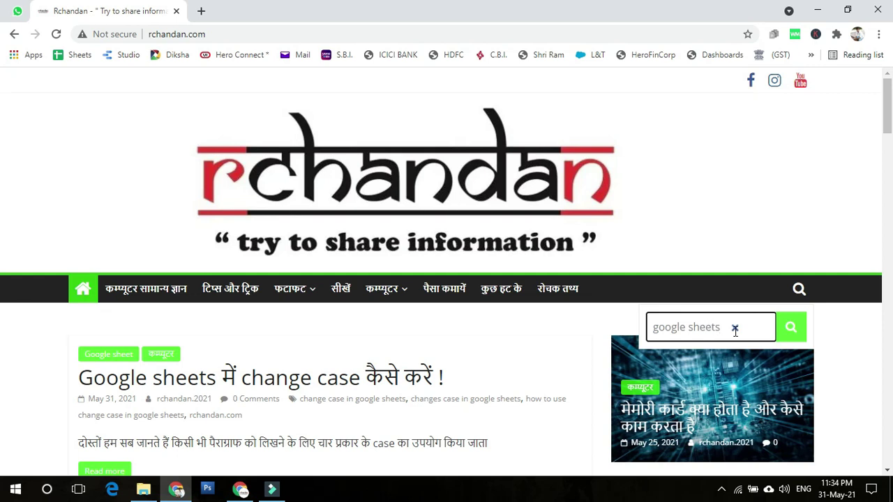
{"action": "left_click", "coordinate": [790, 335]}
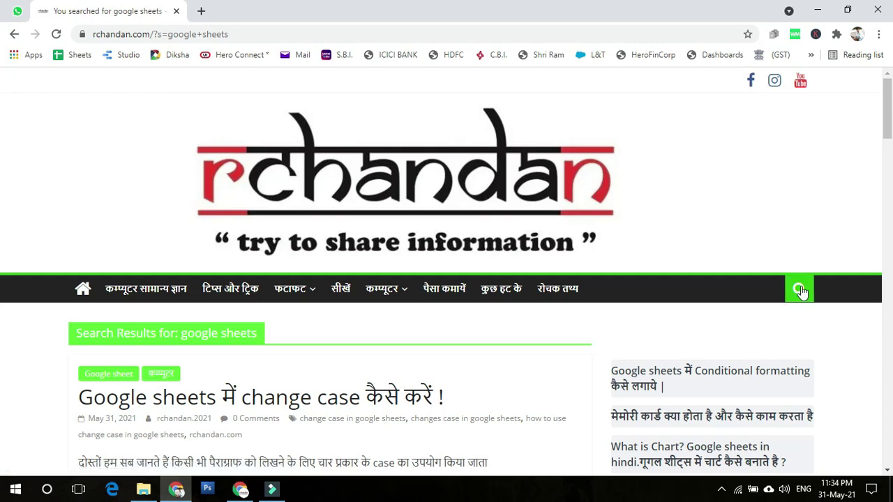
{"action": "scroll", "coordinate": [799, 239], "scroll_direction": "down", "scroll_amount": 5}
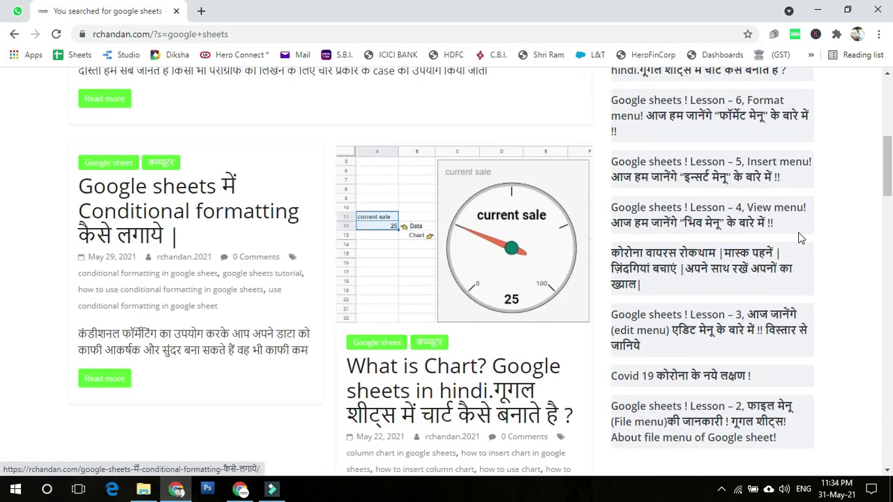
{"action": "scroll", "coordinate": [800, 238], "scroll_direction": "up", "scroll_amount": 2}
{"action": "scroll", "coordinate": [800, 238], "scroll_direction": "down", "scroll_amount": 3}
{"action": "scroll", "coordinate": [799, 238], "scroll_direction": "down", "scroll_amount": 3}
{"action": "scroll", "coordinate": [801, 237], "scroll_direction": "down", "scroll_amount": 9}
{"action": "scroll", "coordinate": [801, 237], "scroll_direction": "down", "scroll_amount": 8}
{"action": "scroll", "coordinate": [801, 237], "scroll_direction": "down", "scroll_amount": 2}
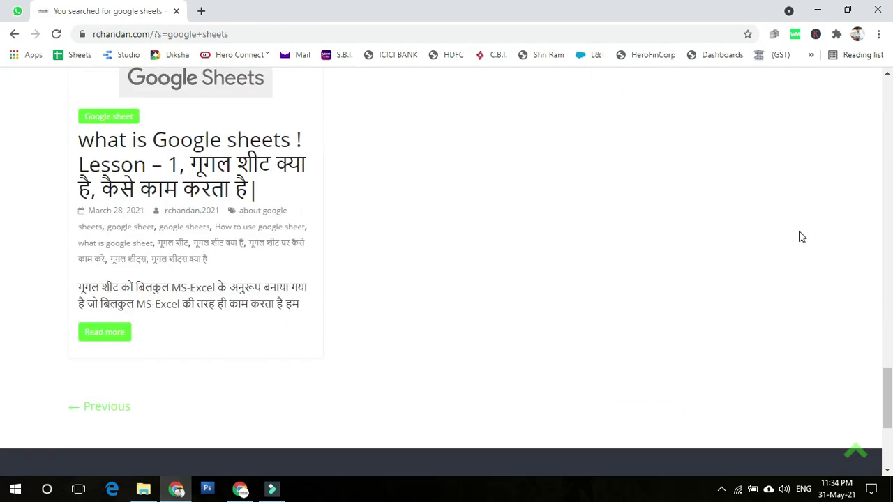
{"action": "scroll", "coordinate": [801, 237], "scroll_direction": "up", "scroll_amount": 2}
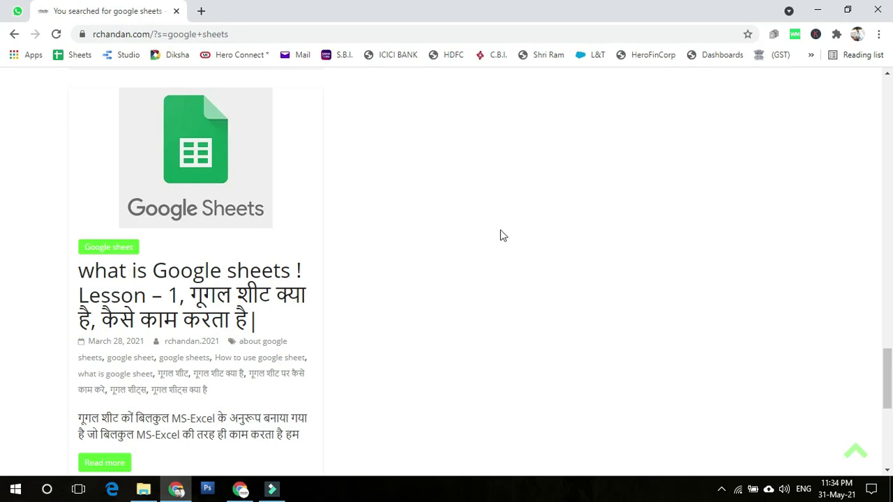
- Open the Lesson 1 post and jump to Table of Contents section 2.9 on supported file types
{"action": "left_click", "coordinate": [248, 298]}
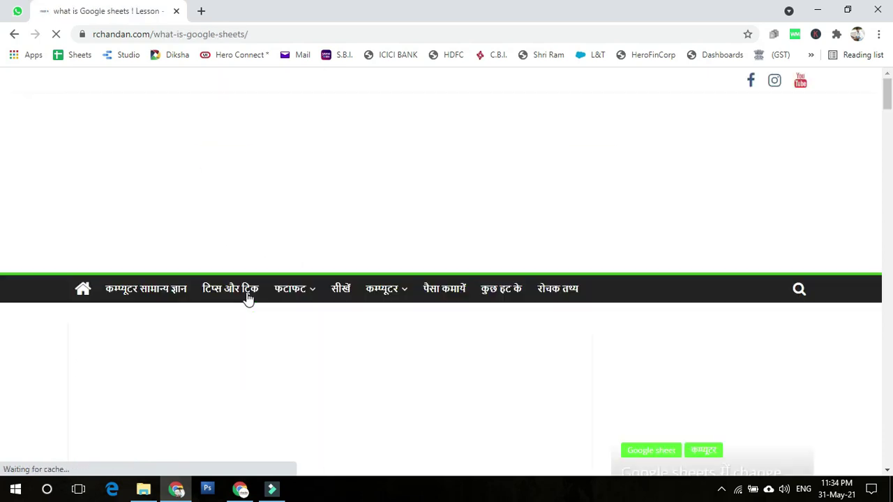
{"action": "scroll", "coordinate": [578, 296], "scroll_direction": "down", "scroll_amount": 4}
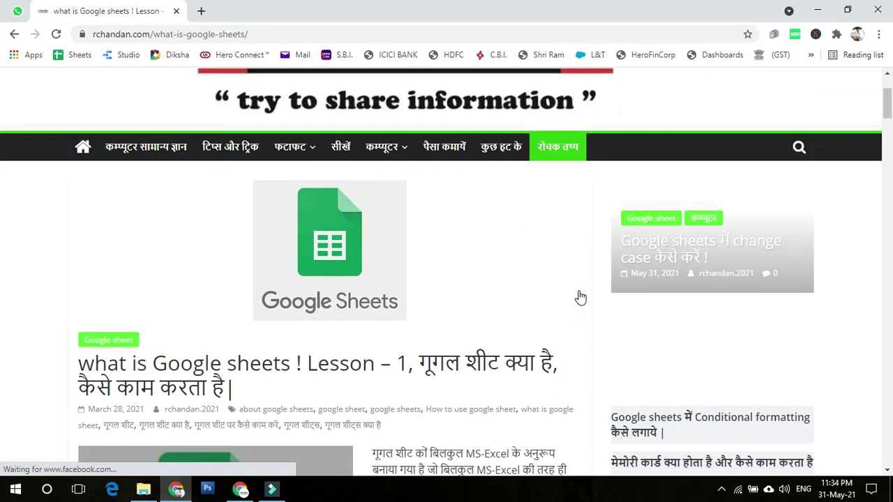
{"action": "scroll", "coordinate": [579, 296], "scroll_direction": "down", "scroll_amount": 4}
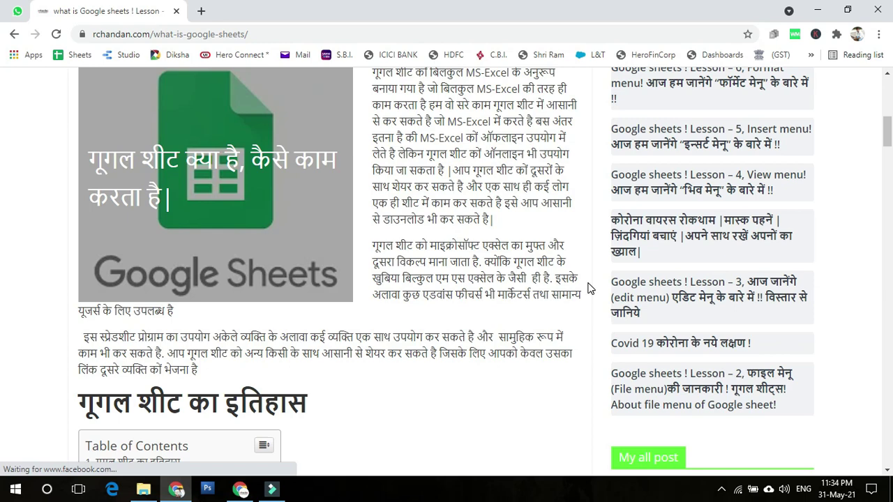
{"action": "scroll", "coordinate": [589, 289], "scroll_direction": "down", "scroll_amount": 4}
{"action": "scroll", "coordinate": [590, 288], "scroll_direction": "down", "scroll_amount": 2}
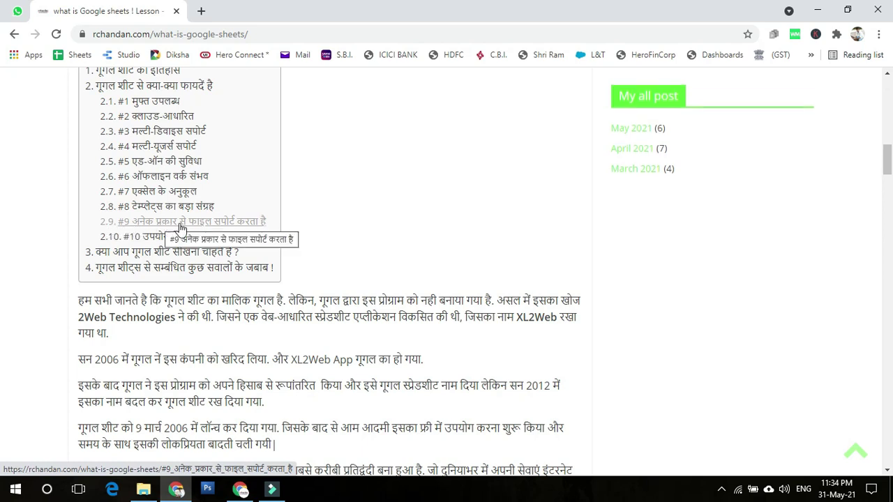
{"action": "left_click", "coordinate": [224, 226]}
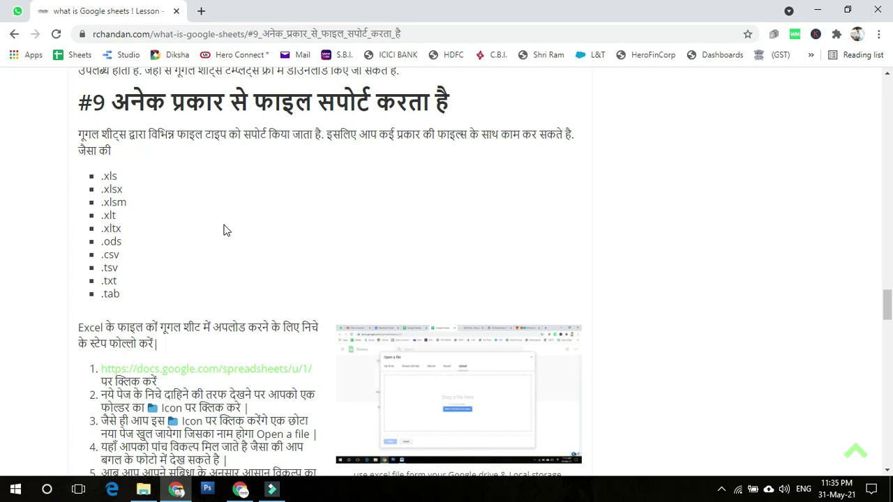
{"action": "mouse_move", "coordinate": [239, 492]}
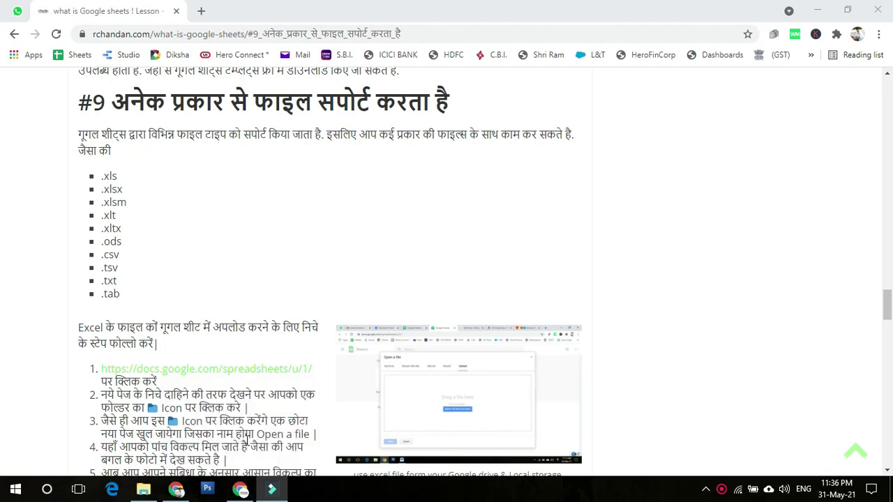
- Back in Item_Master_Sample, display the File > Download format options
{"action": "left_click", "coordinate": [240, 492]}
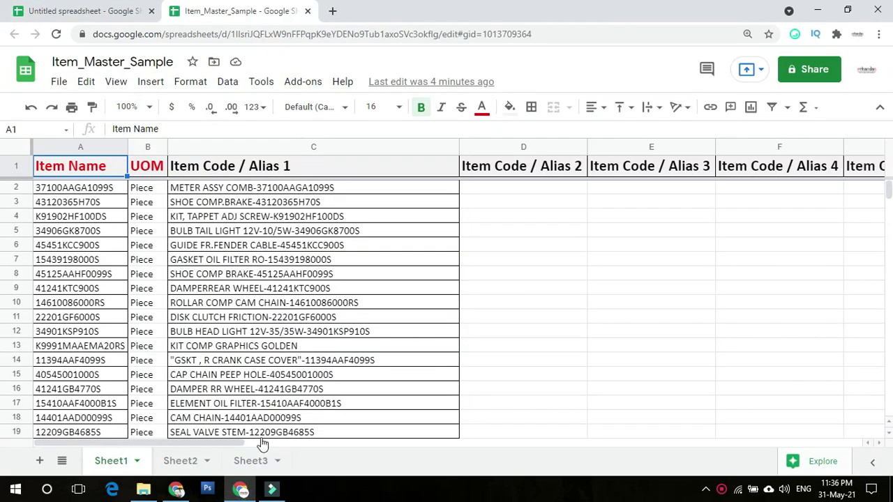
{"action": "left_click", "coordinate": [65, 86]}
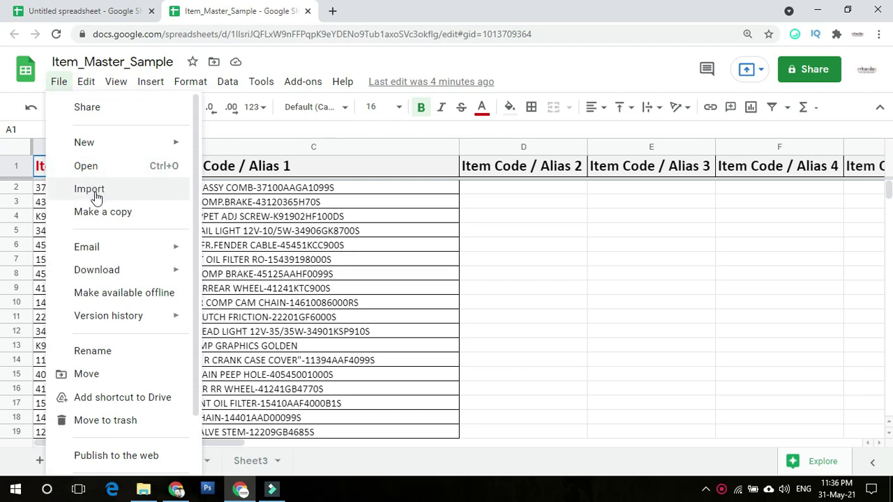
{"action": "mouse_move", "coordinate": [114, 269]}
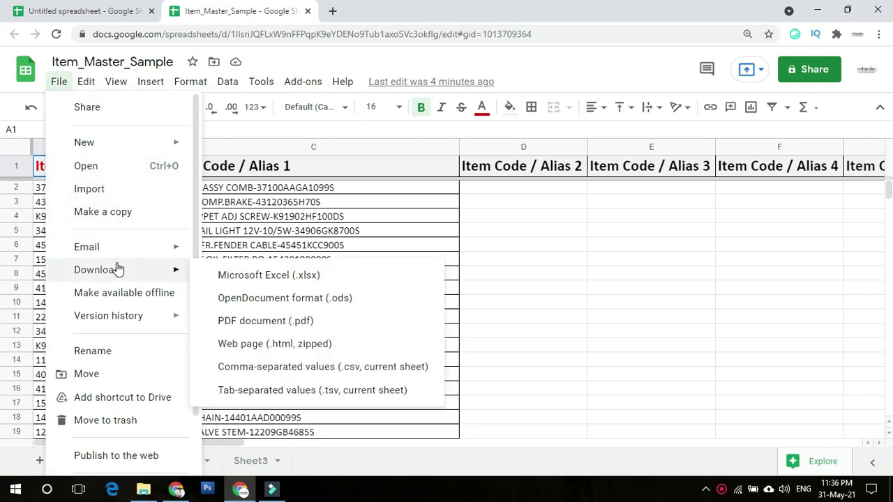